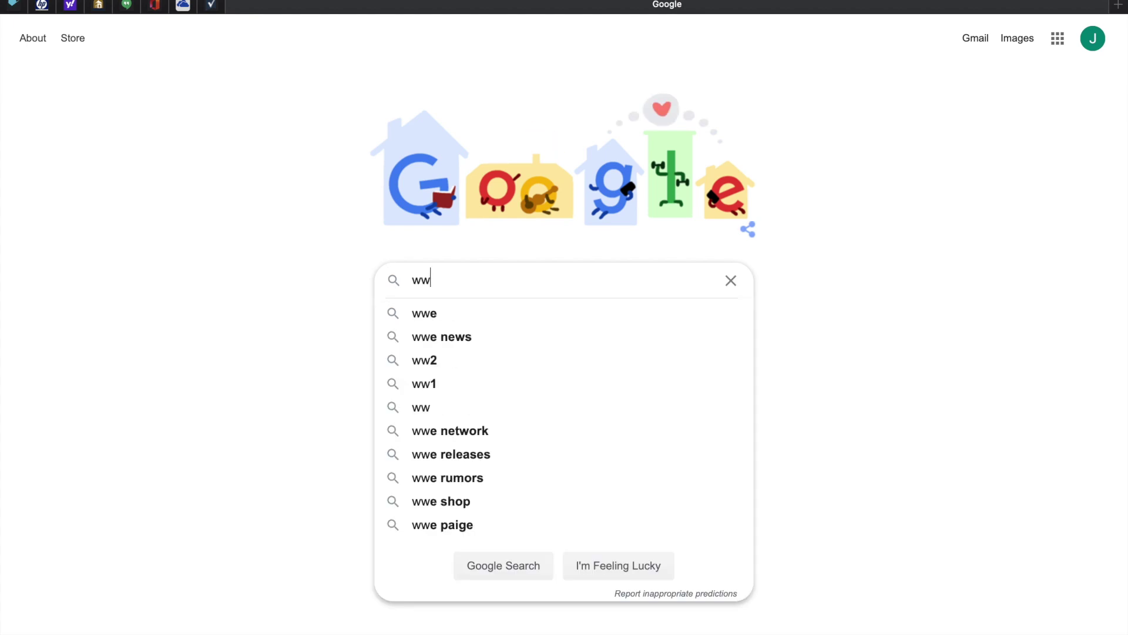
text(ollege.edu)
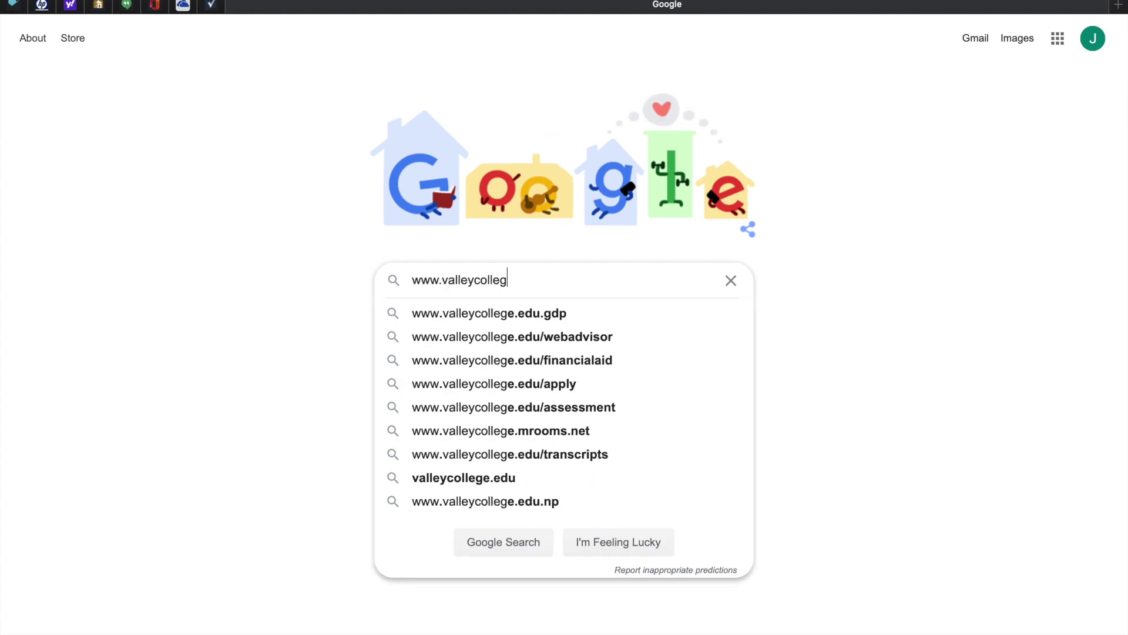
key(Escape)
key(Return)
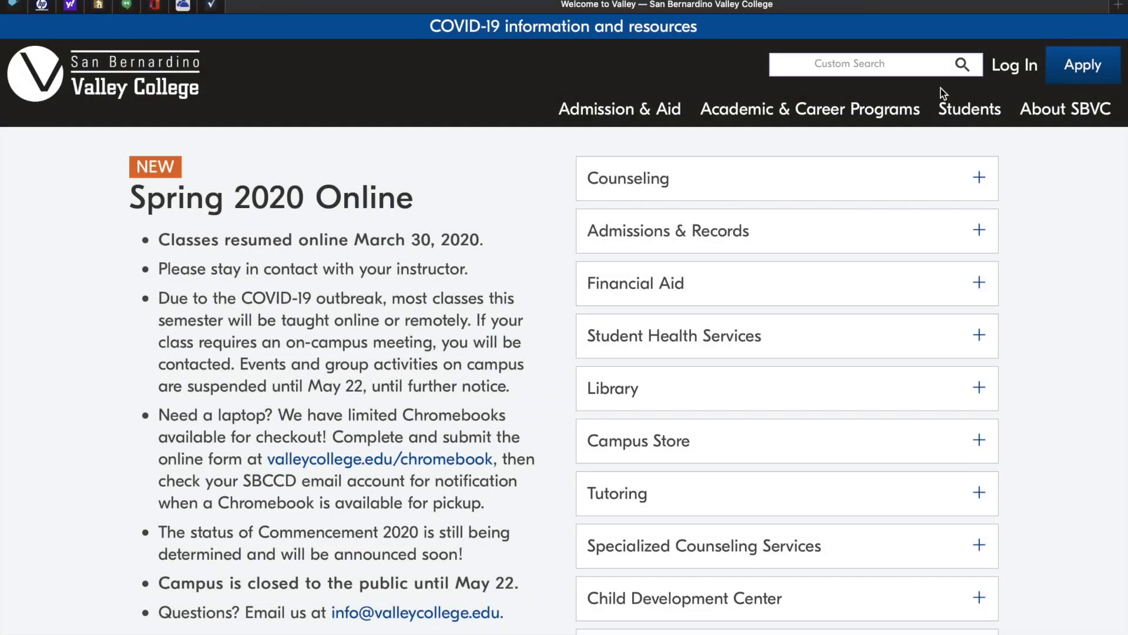
click(1021, 67)
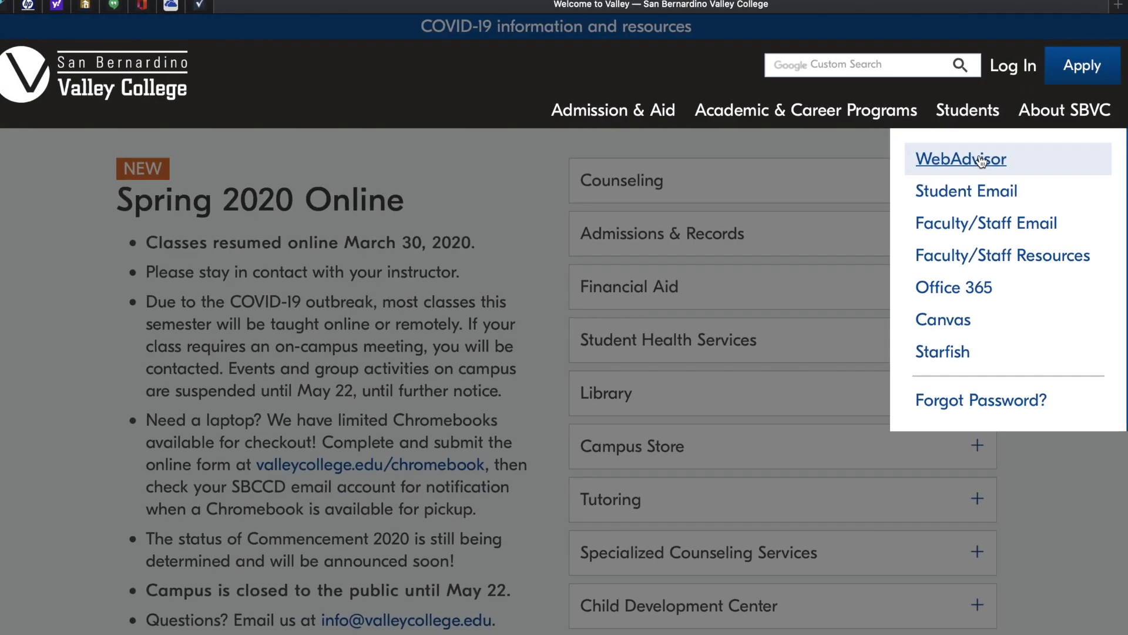
click(881, 254)
Attempt sign-in with the student's user ID and default password, then open the Get User ID form
text(j.)
text(doe)
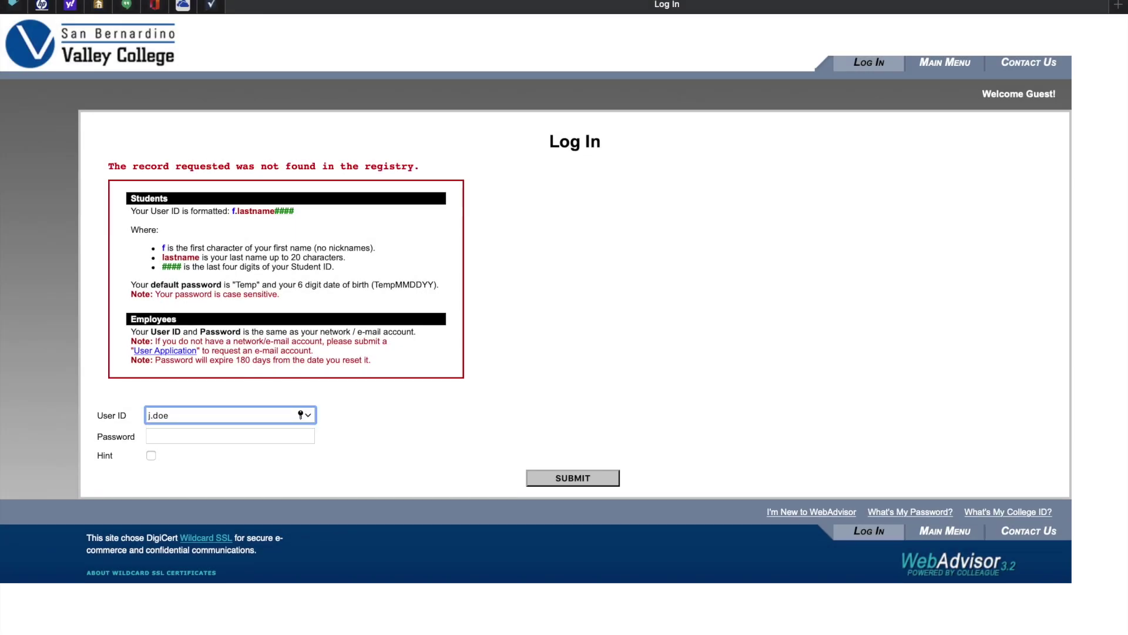
text(4206)
key(Tab)
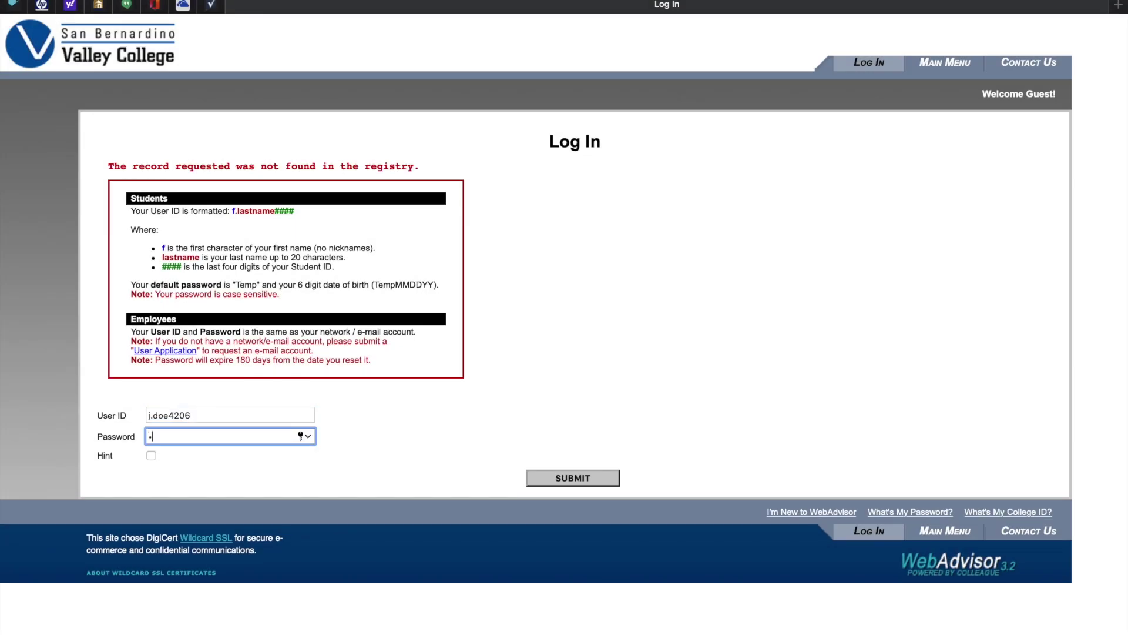
key(Return)
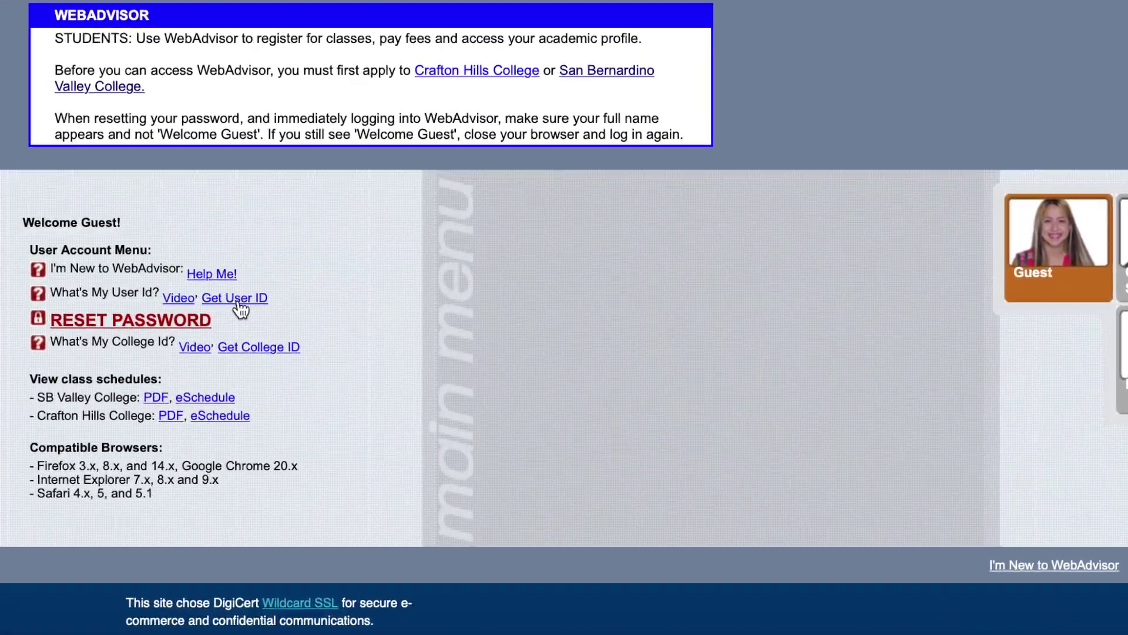
click(308, 320)
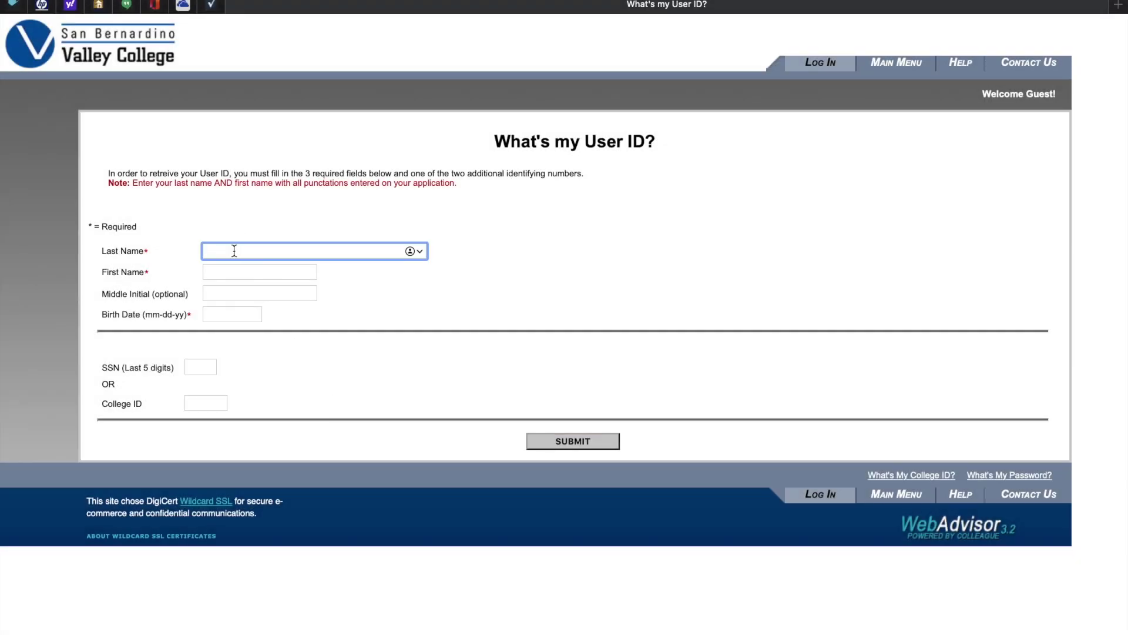
Retrieve the user ID by submitting the student's last name, first name, birth date and College ID
text(Doe)
key(Tab)
text(John)
key(Tab)
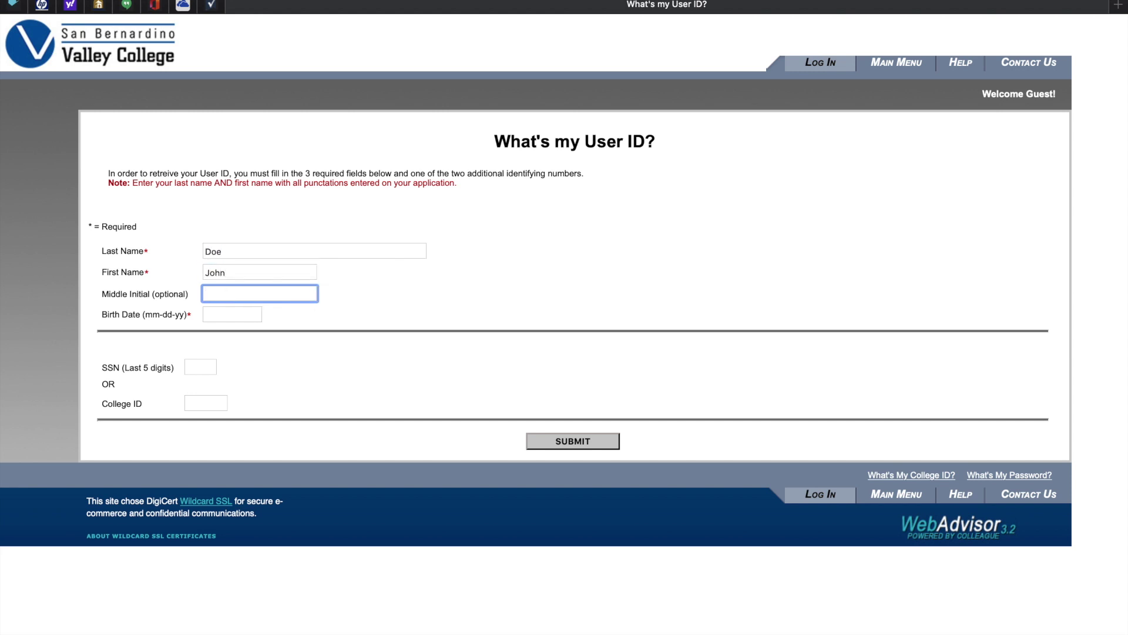
key(Tab)
text(01)
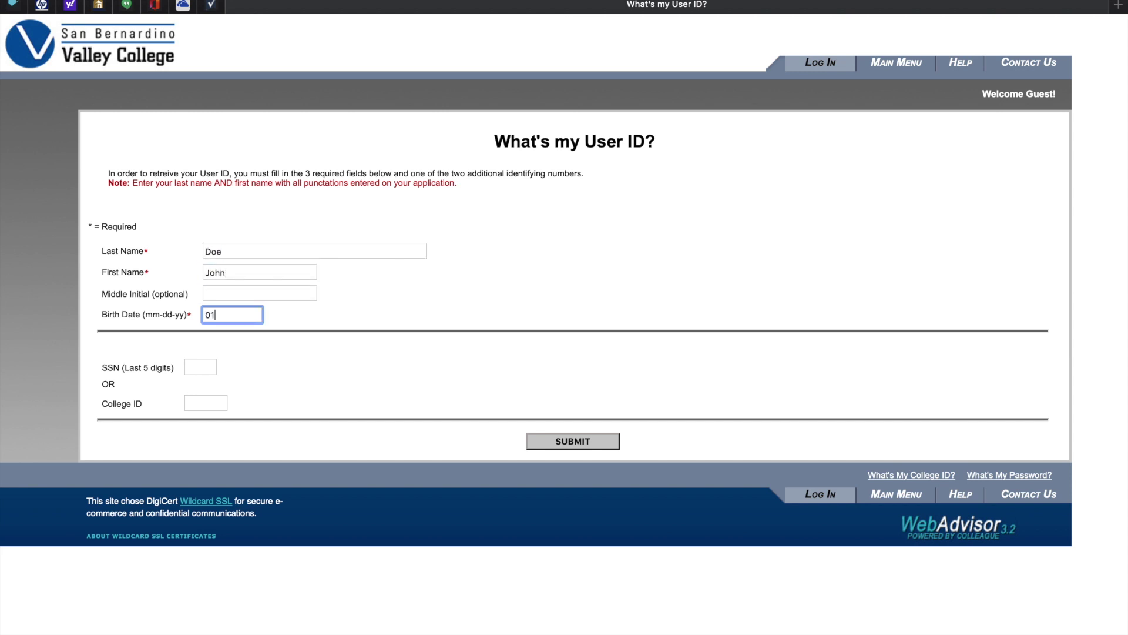
text(0100)
click(199, 402)
text(2134206)
click(573, 441)
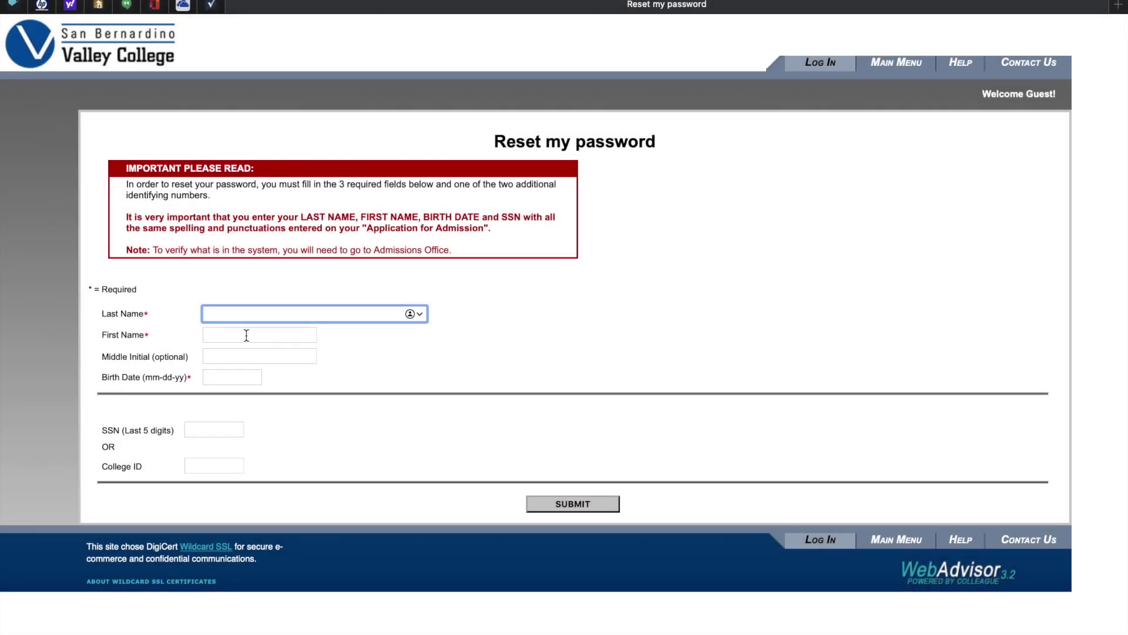
Submit the Reset my password form with the student's name, birth date and College ID
text(Doe)
key(Tab)
text(John)
key(Tab)
key(Tab)
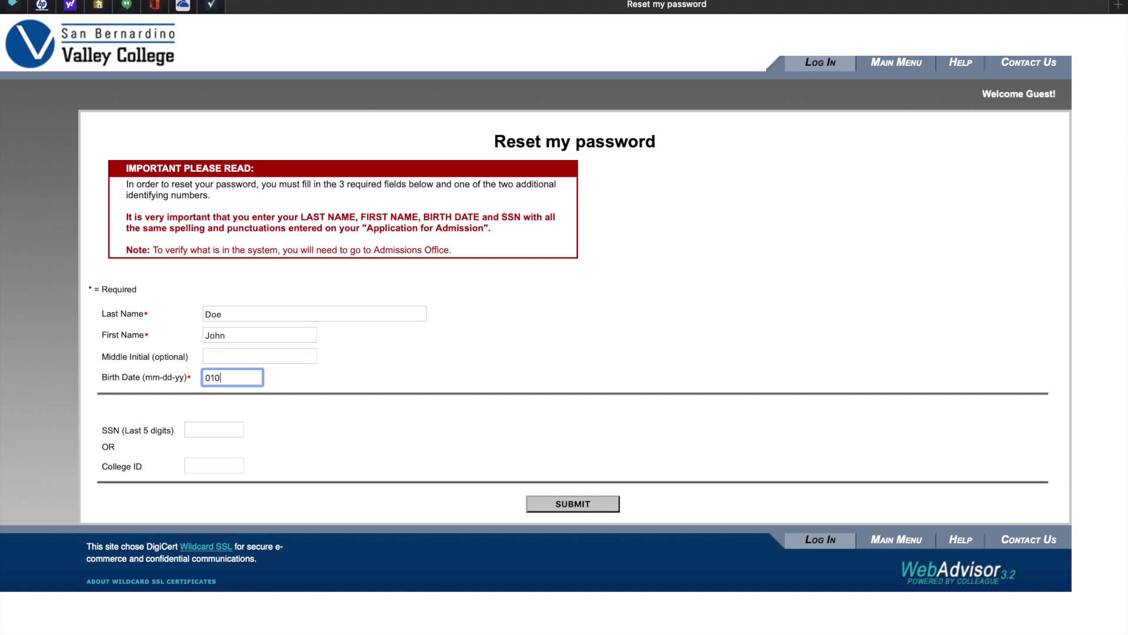
text(010100)
click(209, 466)
text(2134206)
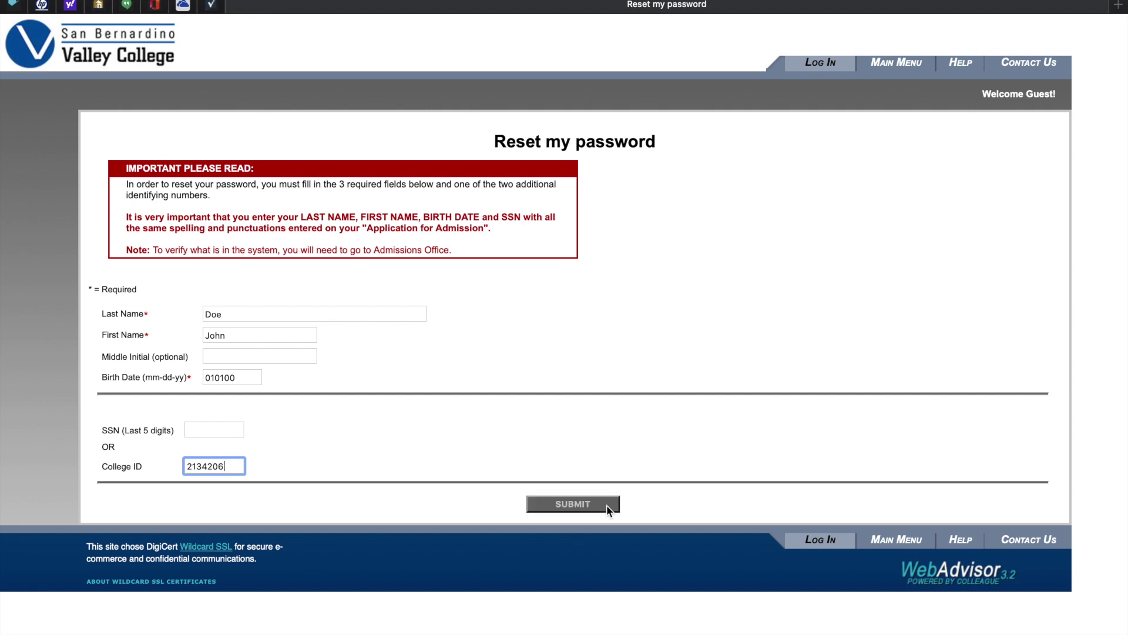
click(594, 503)
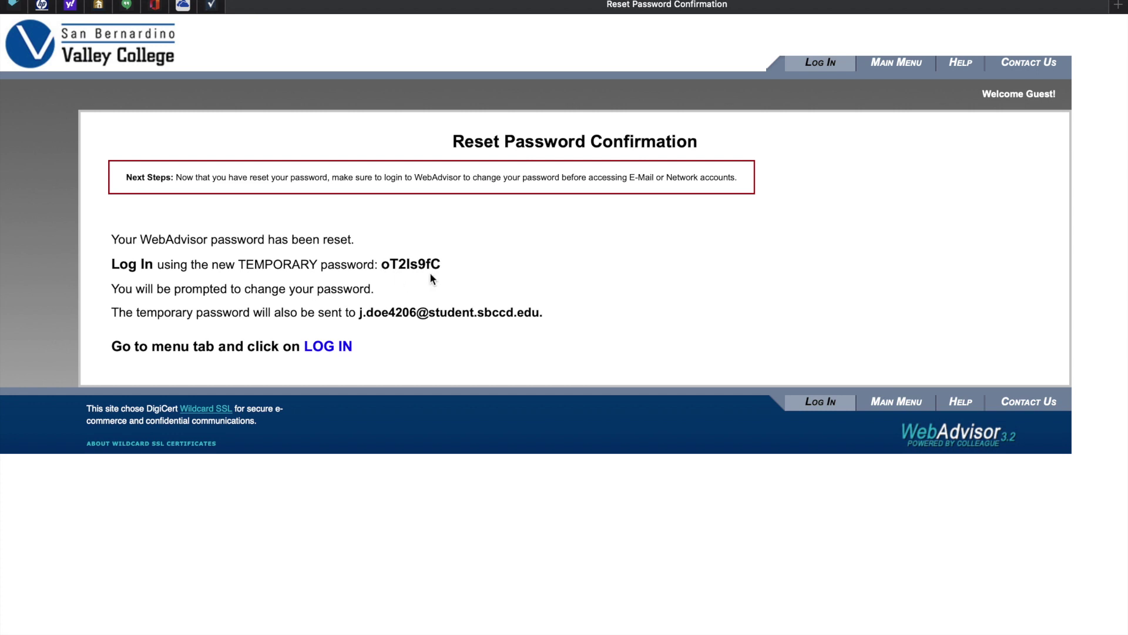
Copy the issued temporary password to the clipboard
drag(446, 265, 381, 265)
right_click(402, 263)
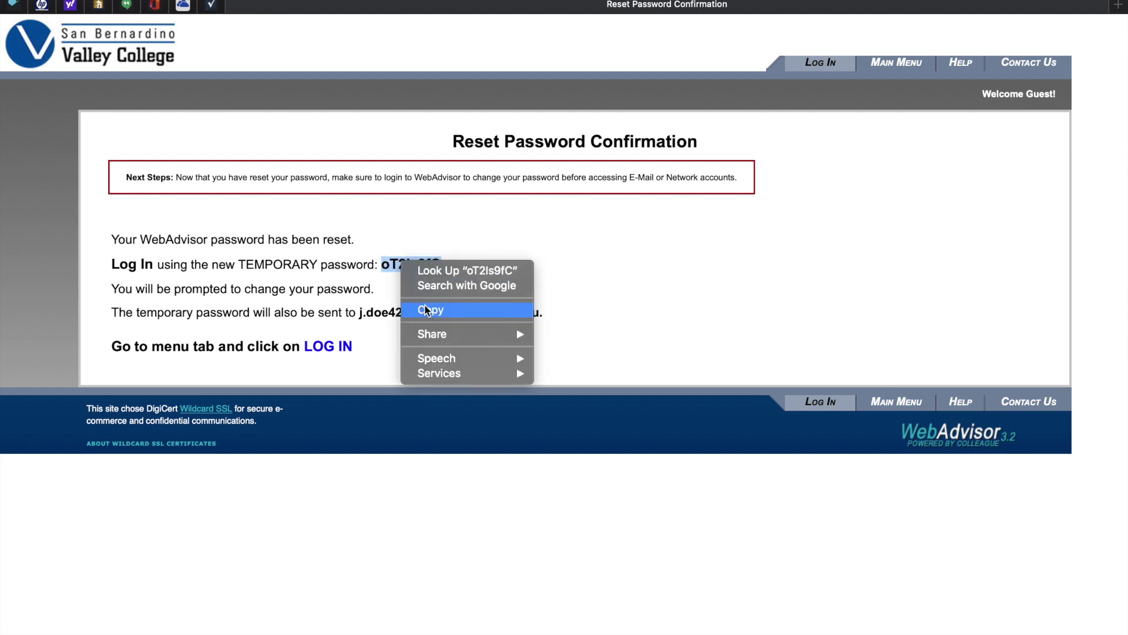
click(429, 311)
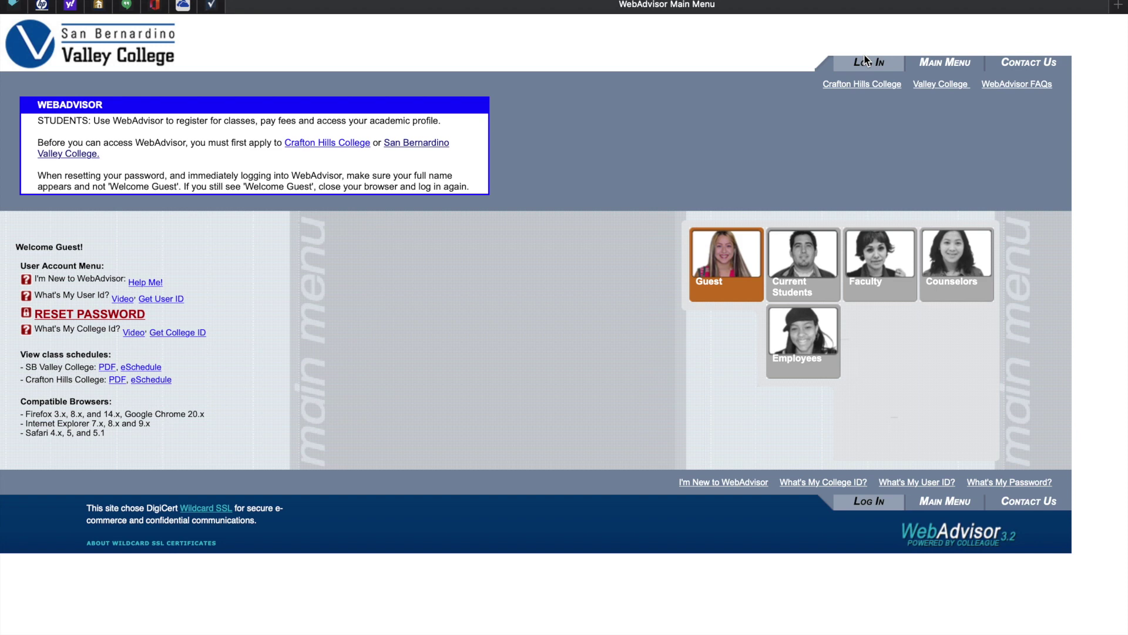
Return to the WebAdvisor sign-in and paste the temporary password into the Password field
click(866, 61)
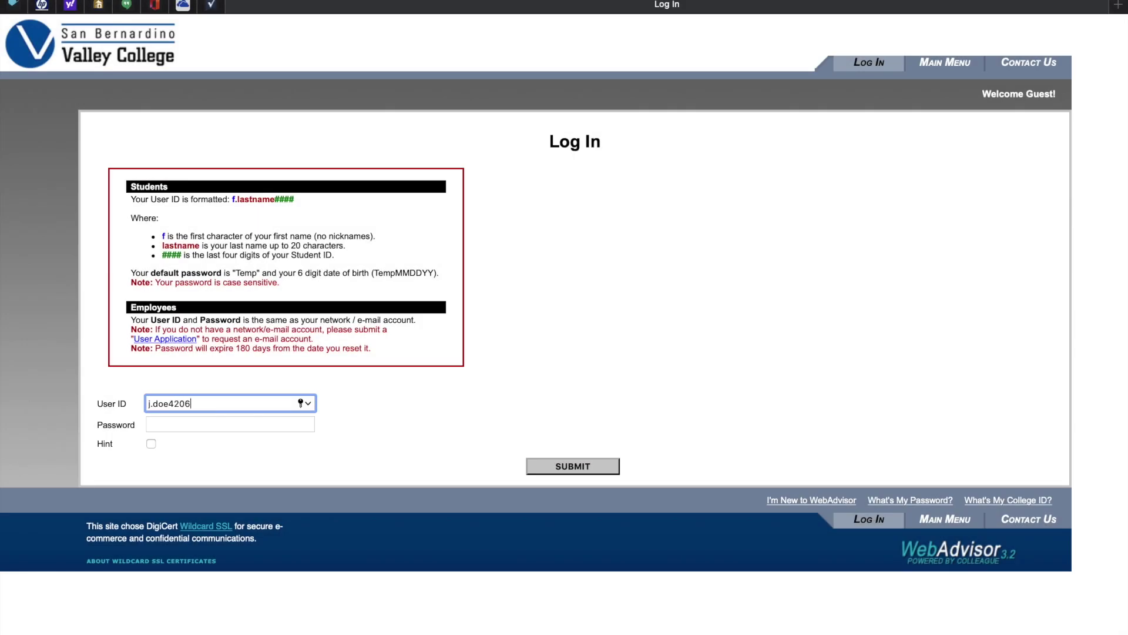
click(229, 424)
right_click(154, 418)
click(187, 459)
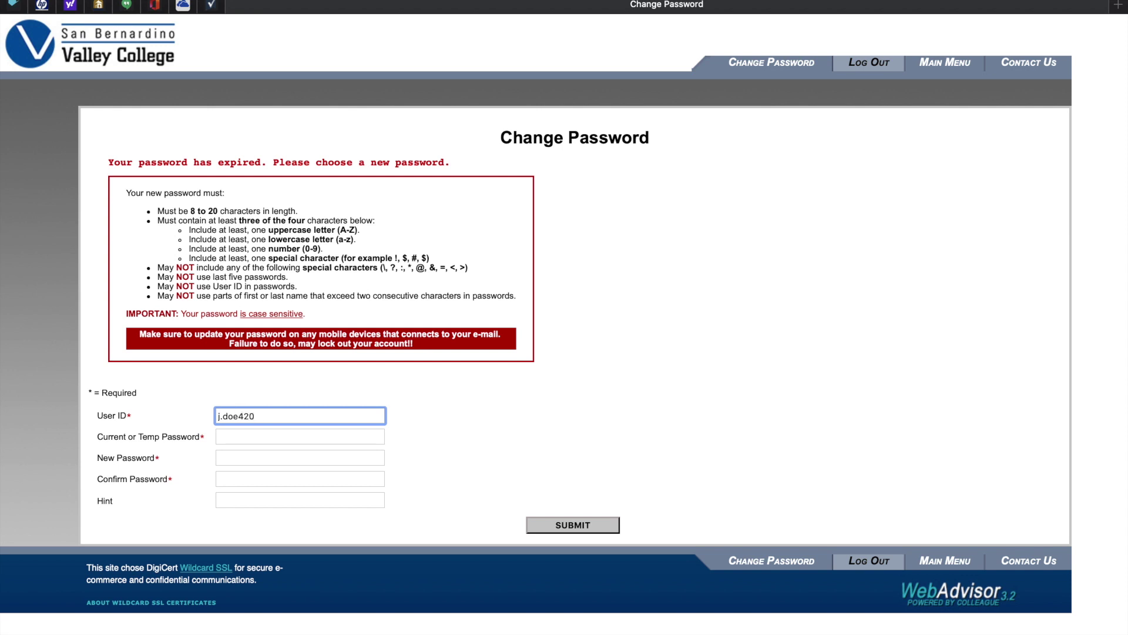
Paste the temporary password as current, enter and confirm a new password, and submit
click(300, 437)
right_click(240, 442)
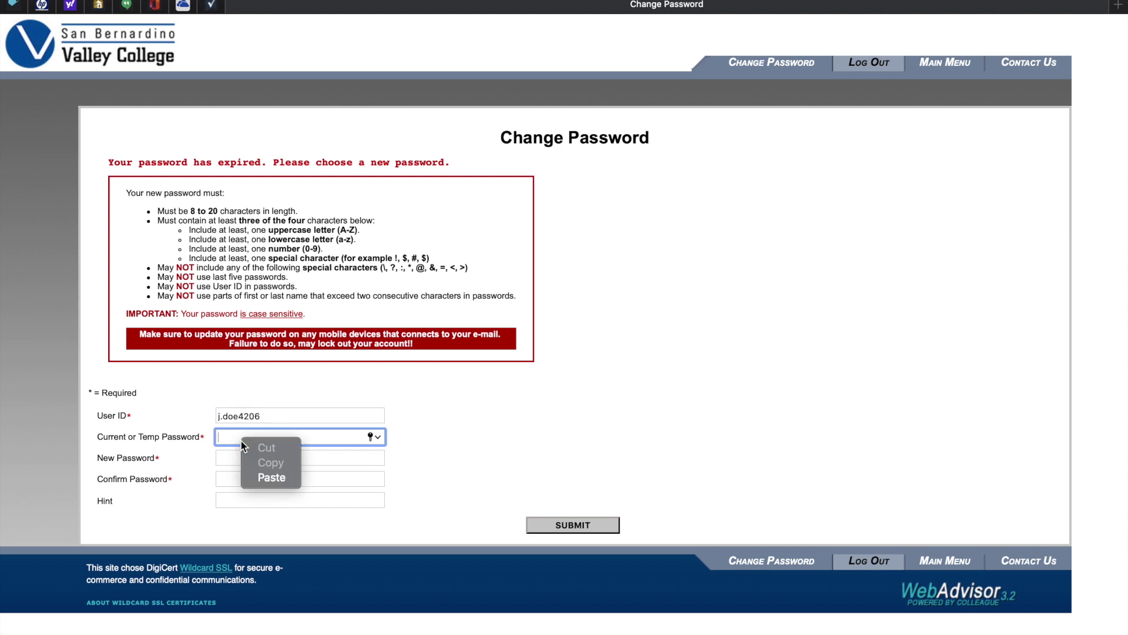
click(272, 478)
key(Tab)
text(••)
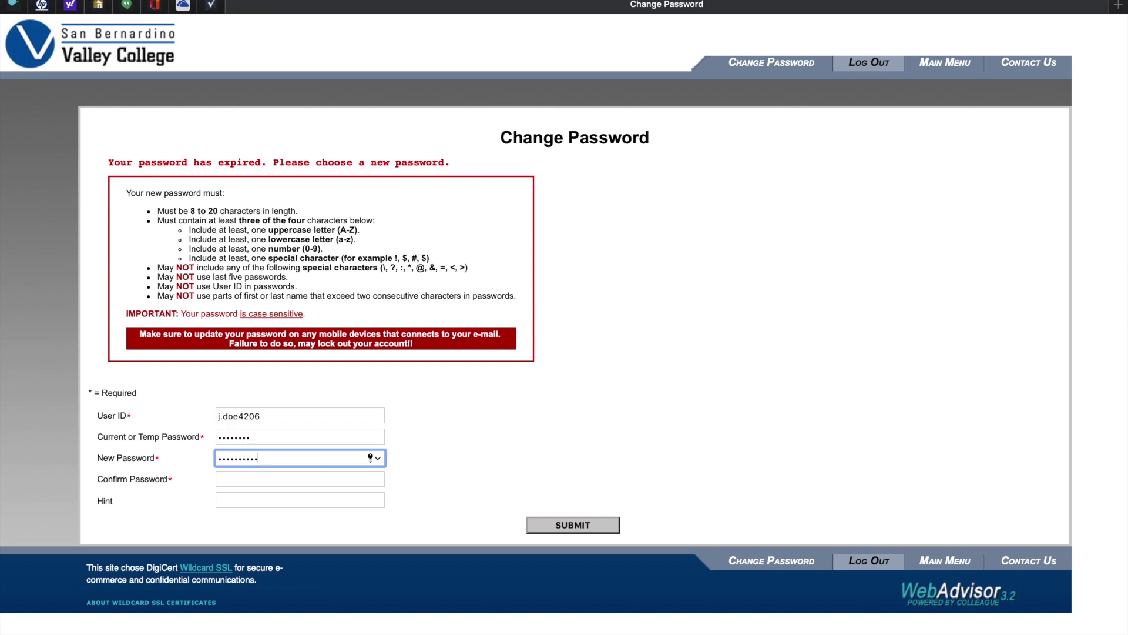
click(300, 479)
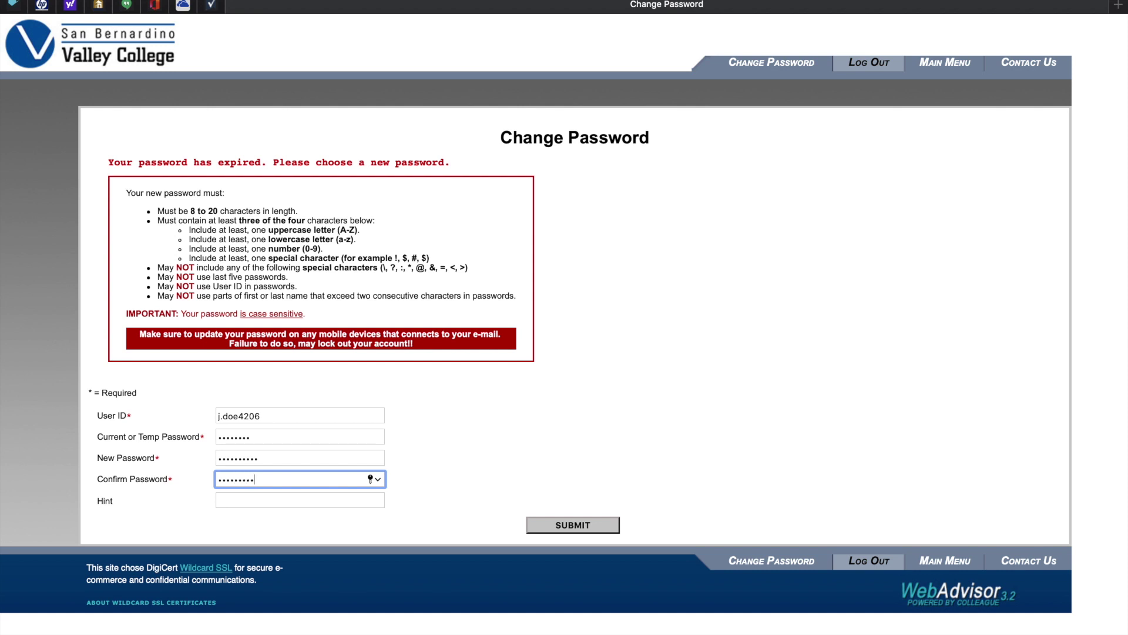
click(573, 525)
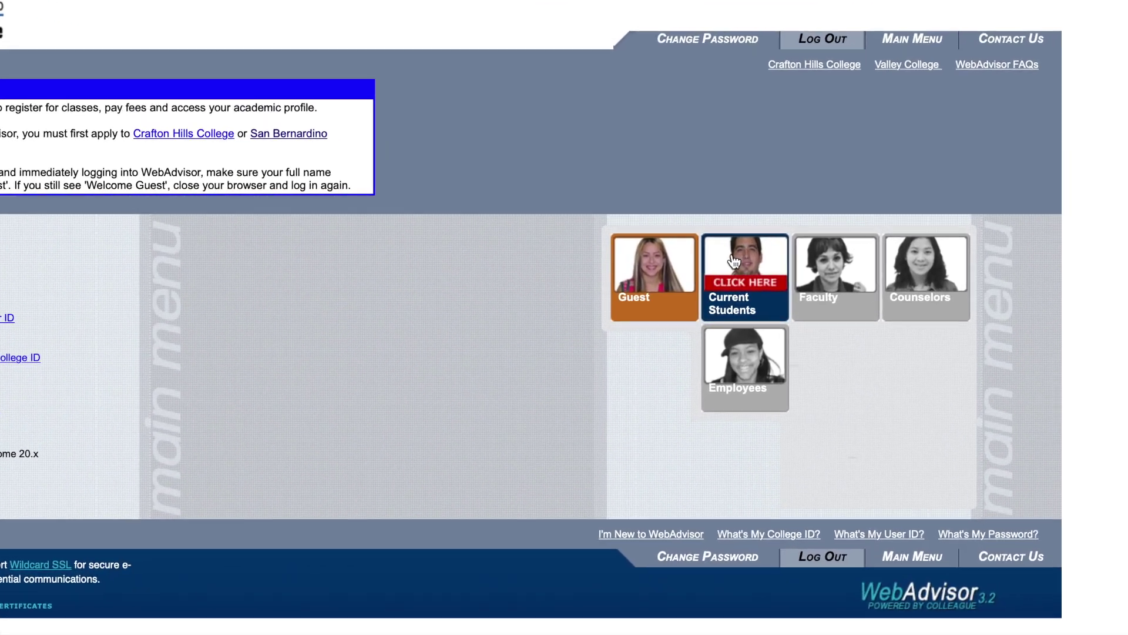
Enter Current Students, acknowledge the contact-review prompt, and answer No on the first survey pages
click(683, 271)
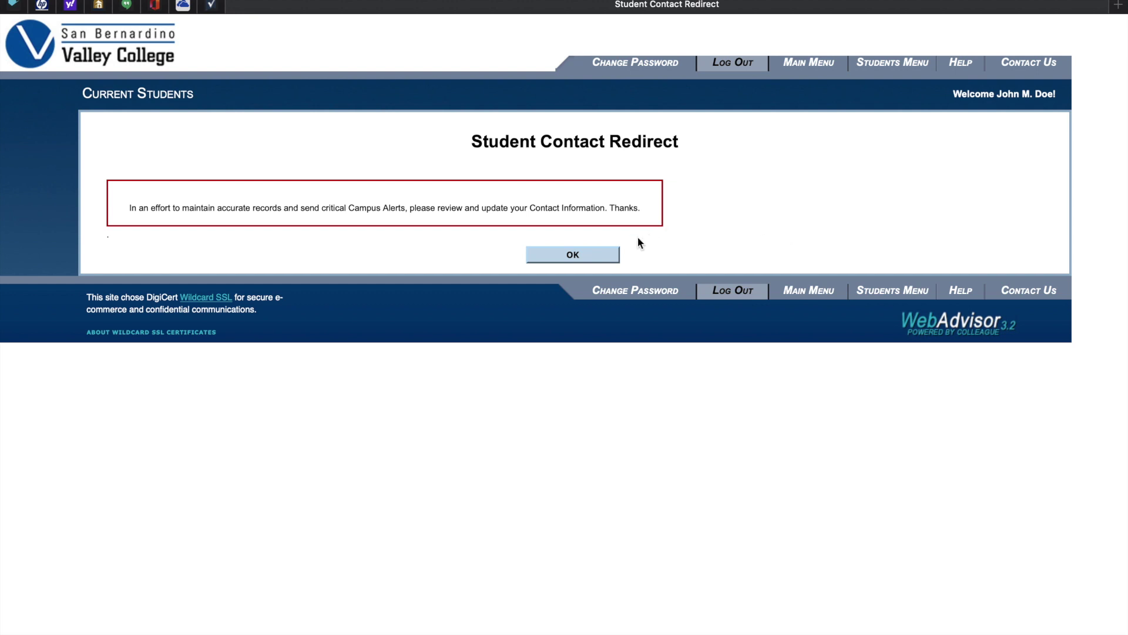
click(596, 257)
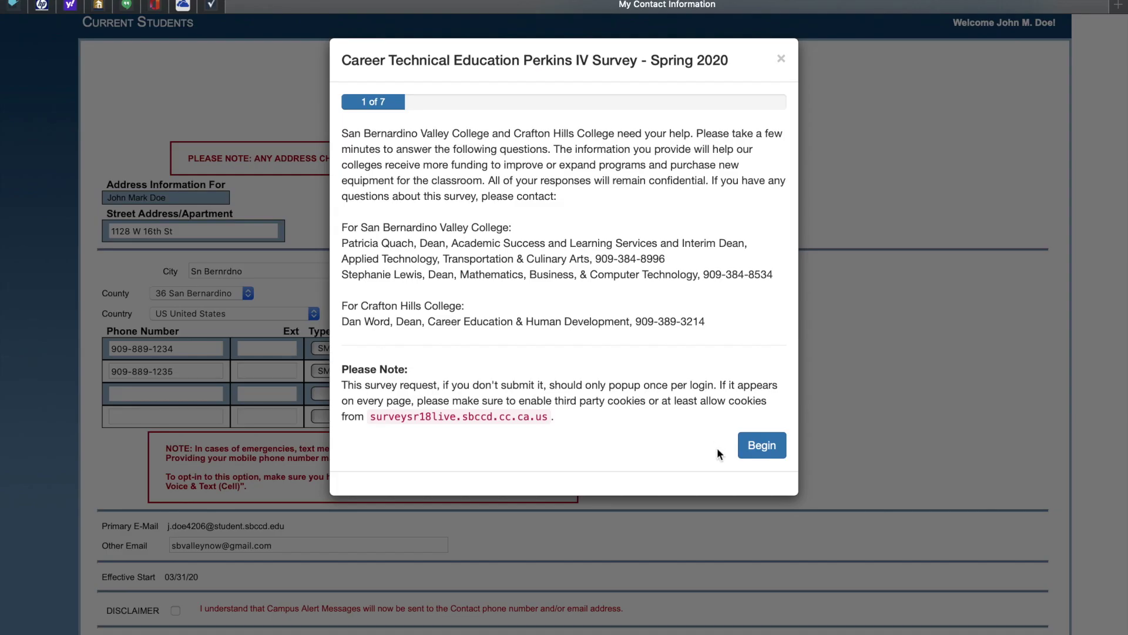
click(752, 450)
click(378, 219)
click(378, 309)
click(377, 435)
click(764, 468)
click(378, 204)
click(378, 280)
click(378, 353)
click(764, 386)
Finish the survey: No to assistance questions, 0 children, $18,211–$24,690 income, confirm and submit
click(377, 204)
click(378, 278)
click(378, 388)
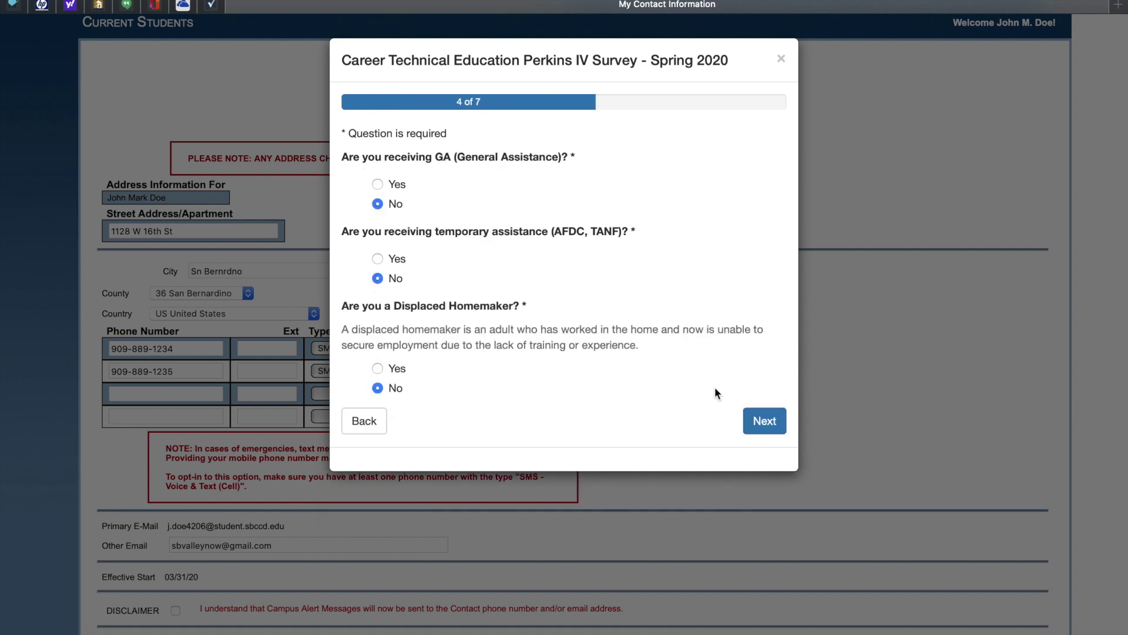
click(764, 421)
click(377, 270)
click(379, 498)
text(0)
click(764, 537)
click(377, 222)
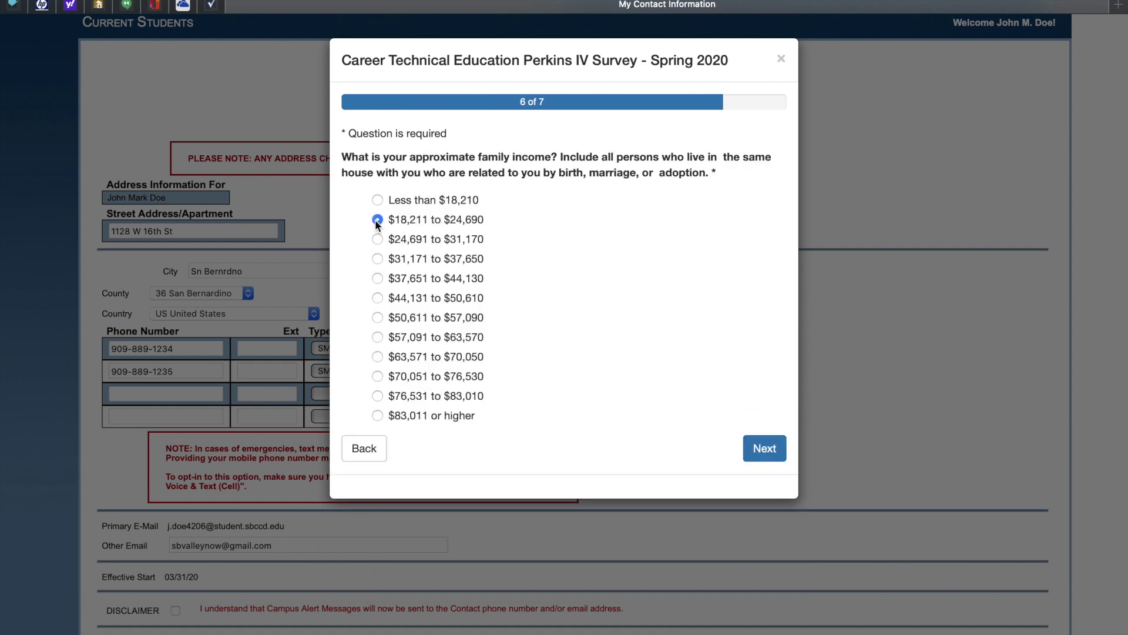
click(761, 378)
click(479, 207)
click(760, 250)
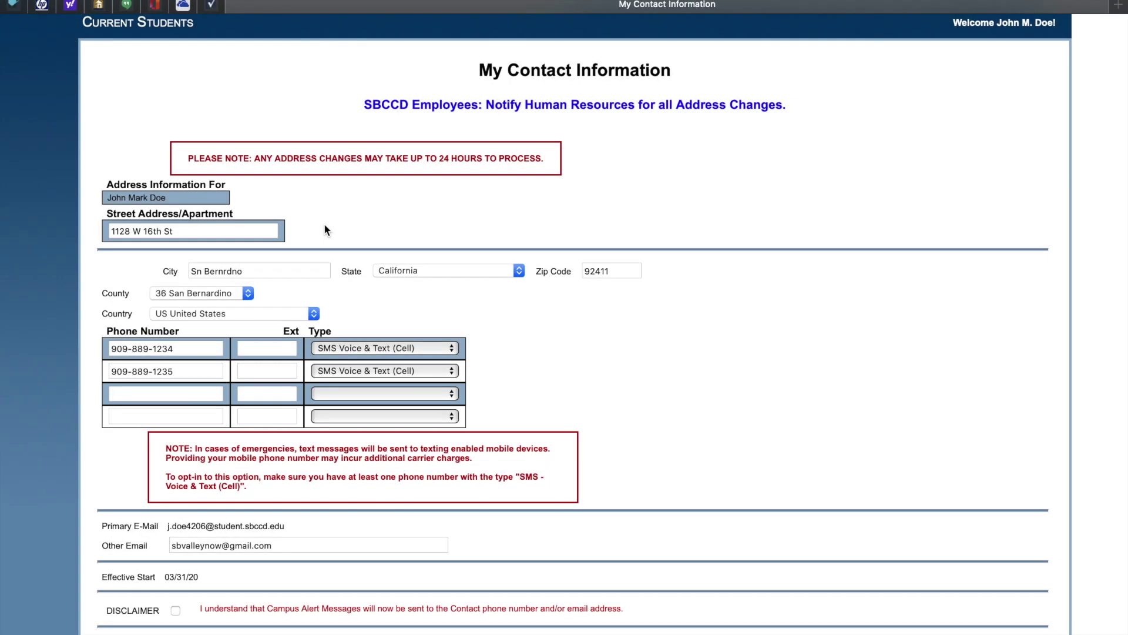
Accept the campus alert disclaimer and submit the contact information
scroll(327, 230, down, 3)
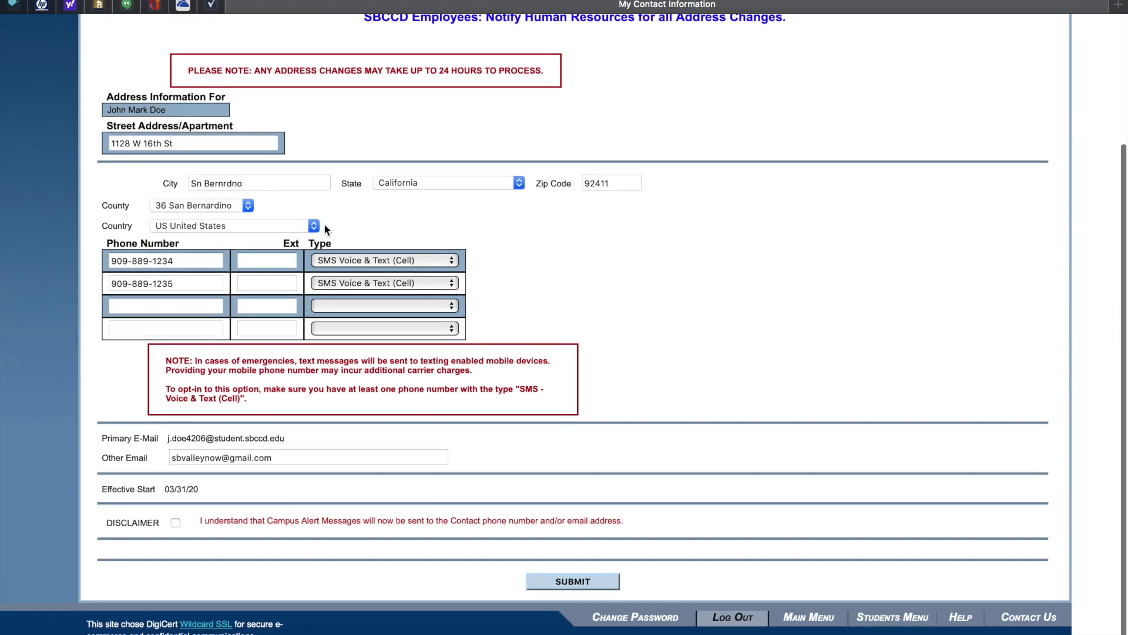
click(176, 523)
click(564, 582)
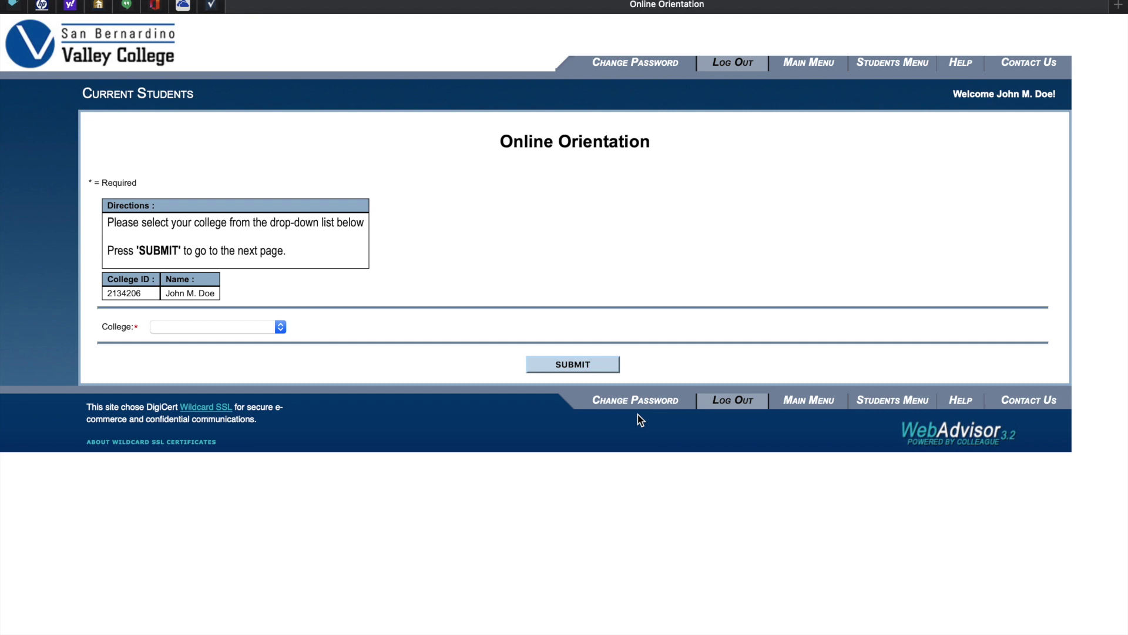
Choose SBVC - Valley College as the orientation college and submit
click(279, 331)
click(241, 351)
click(547, 365)
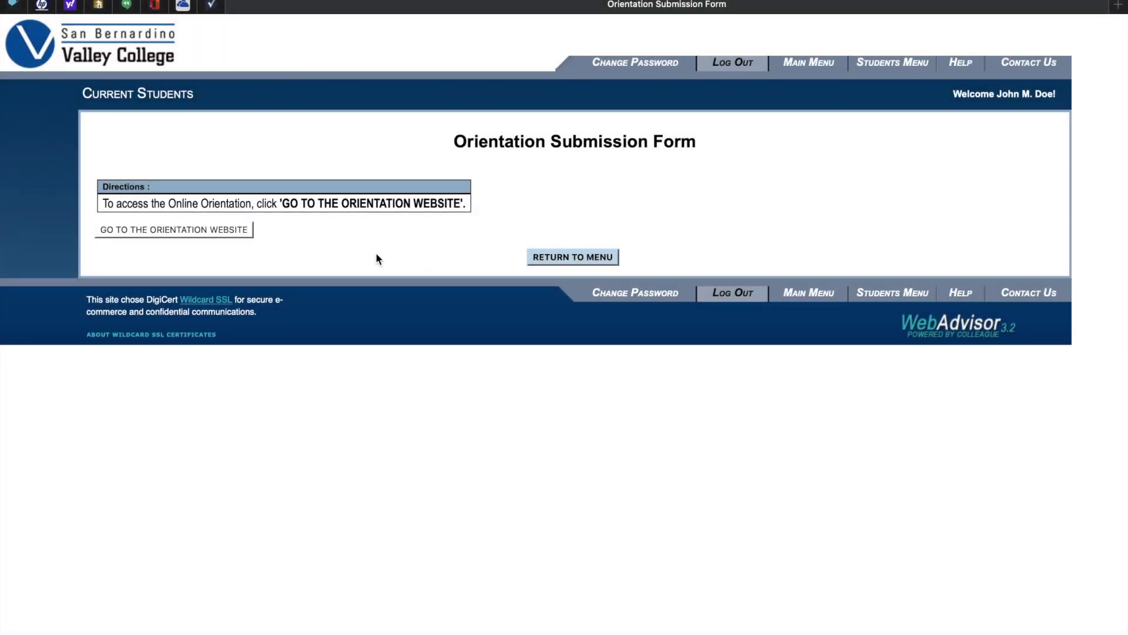
Go to the orientation website and select the English version
click(234, 230)
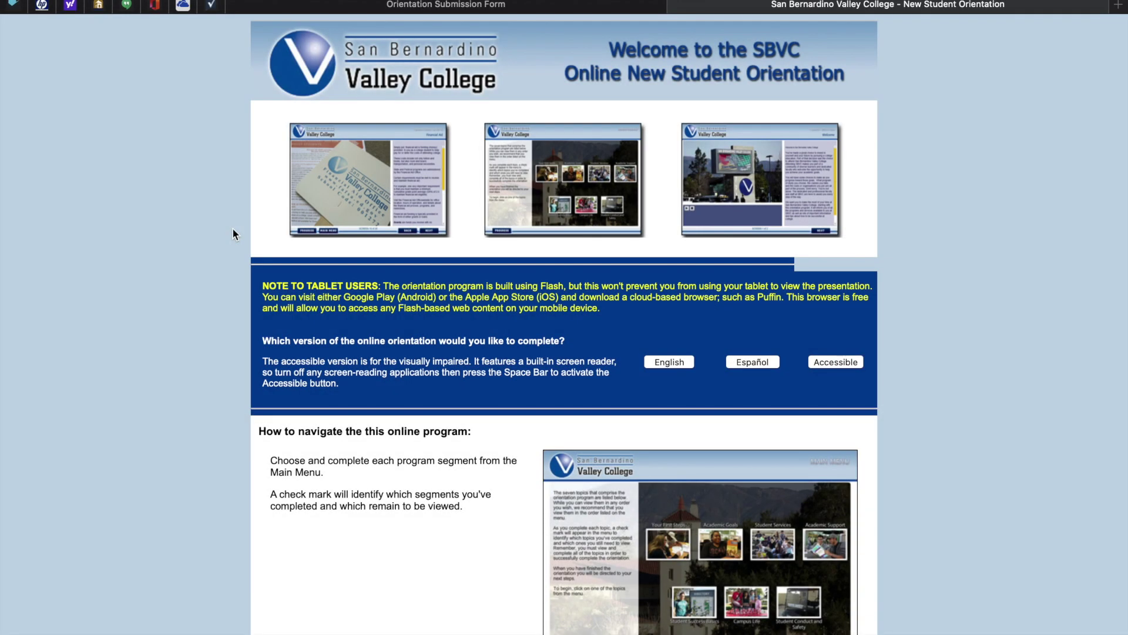
scroll(227, 344, down, 3)
scroll(225, 341, down, 5)
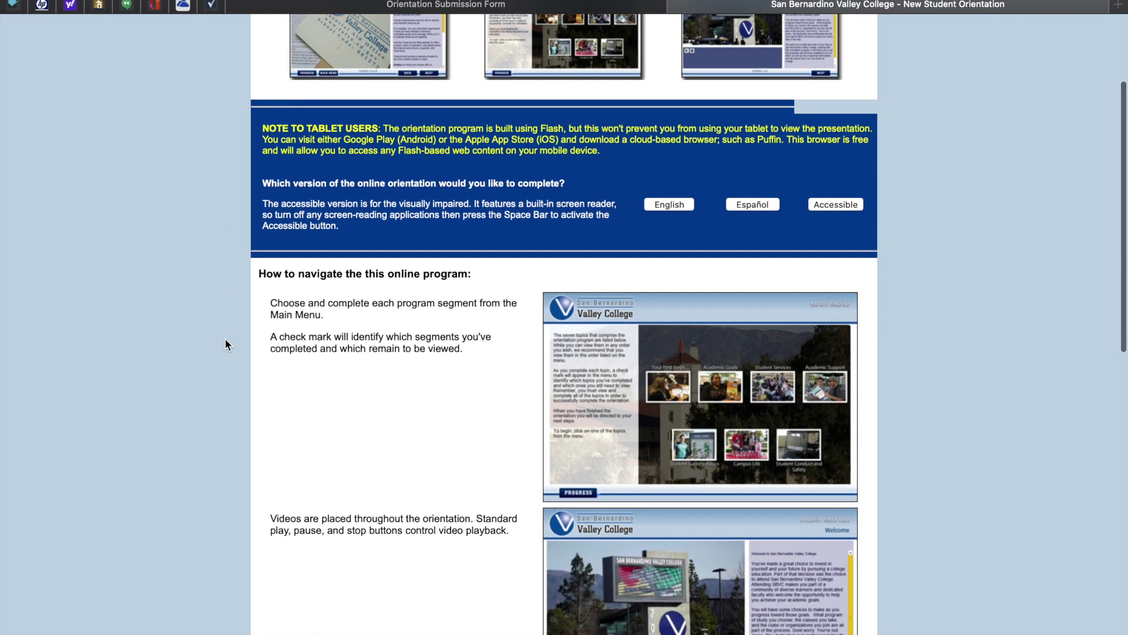
scroll(225, 344, down, 13)
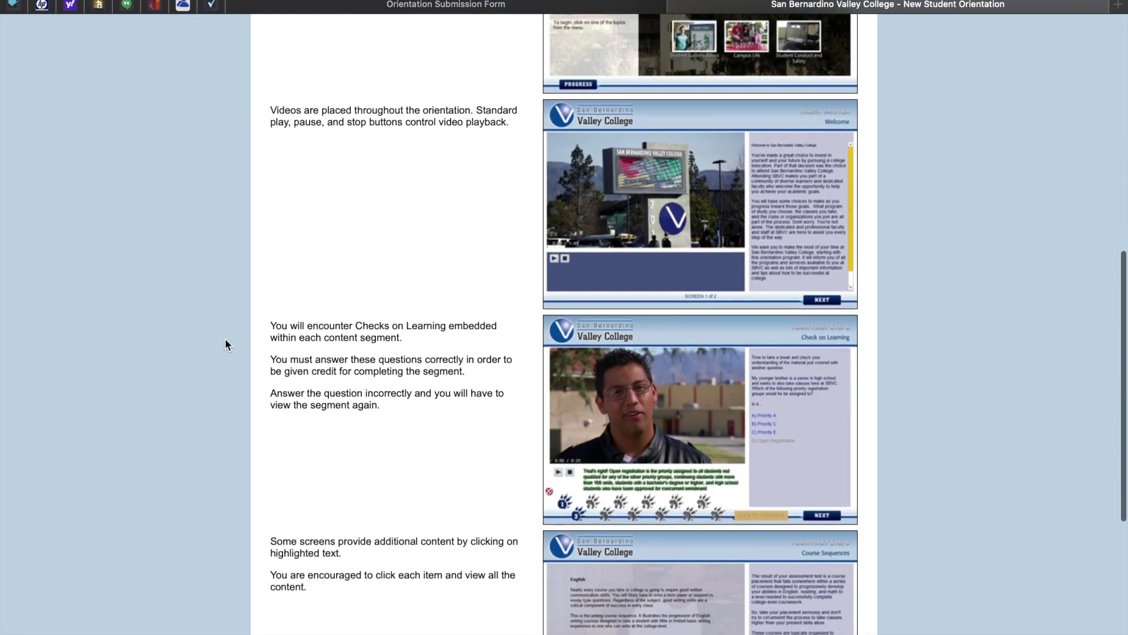
scroll(225, 345, down, 3)
scroll(225, 344, up, 19)
scroll(225, 344, up, 4)
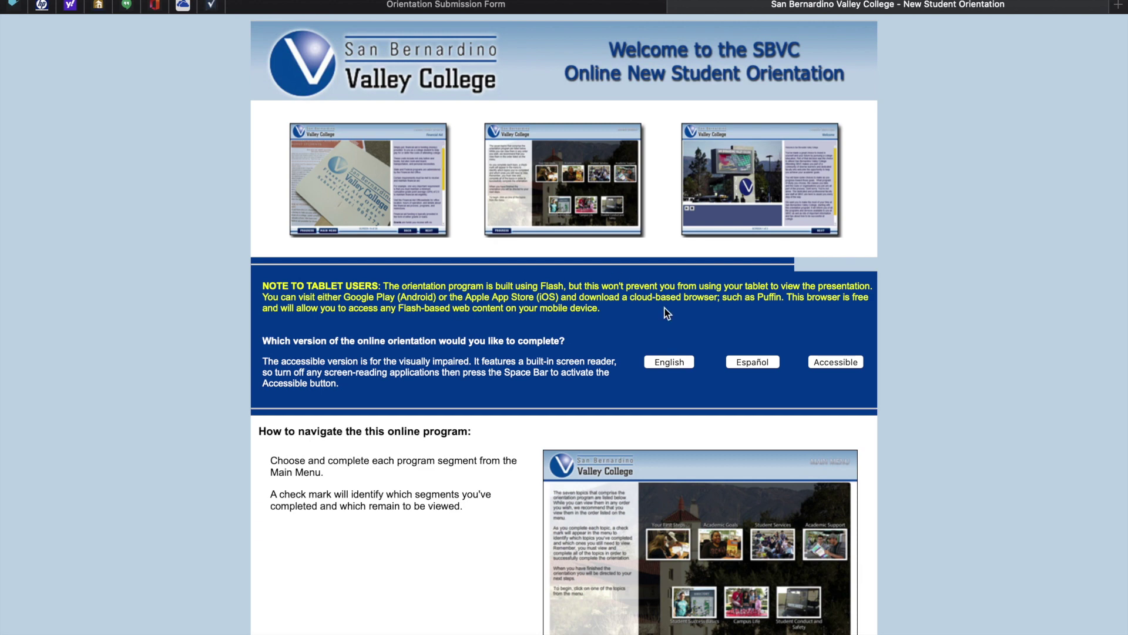
click(668, 362)
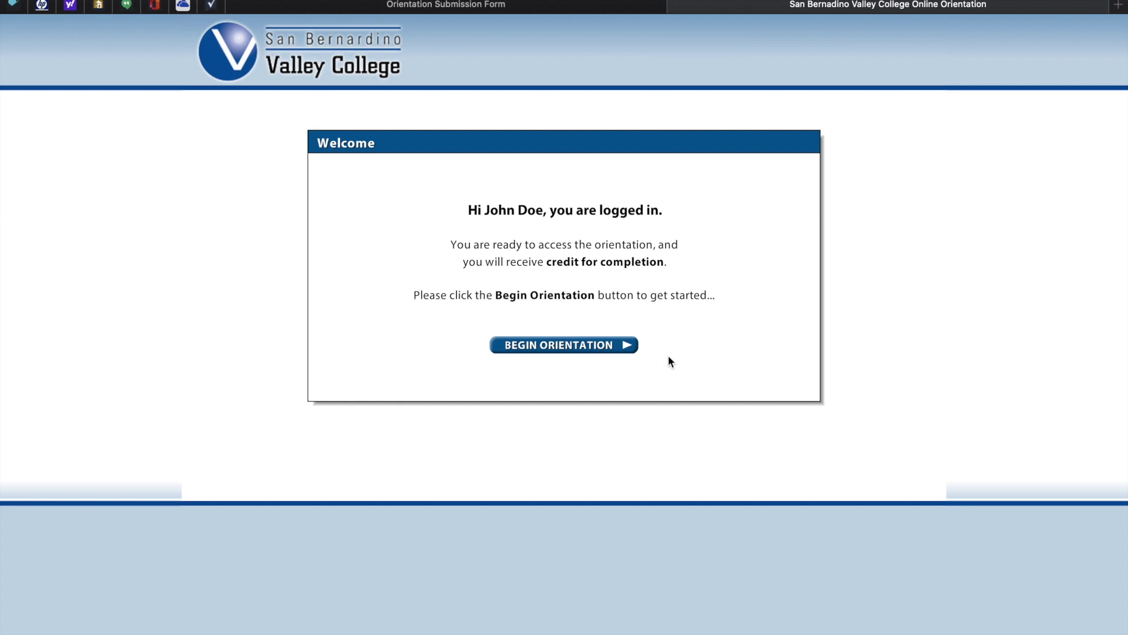
Begin the SBVC orientation and advance through its topics to the completion certificate
click(568, 345)
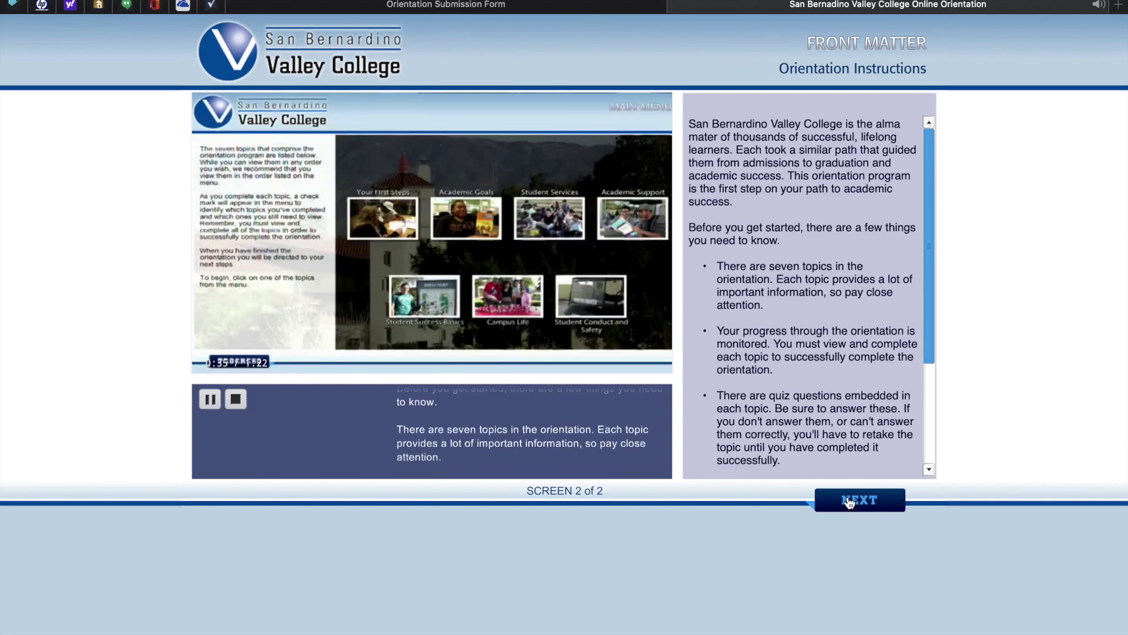
click(848, 501)
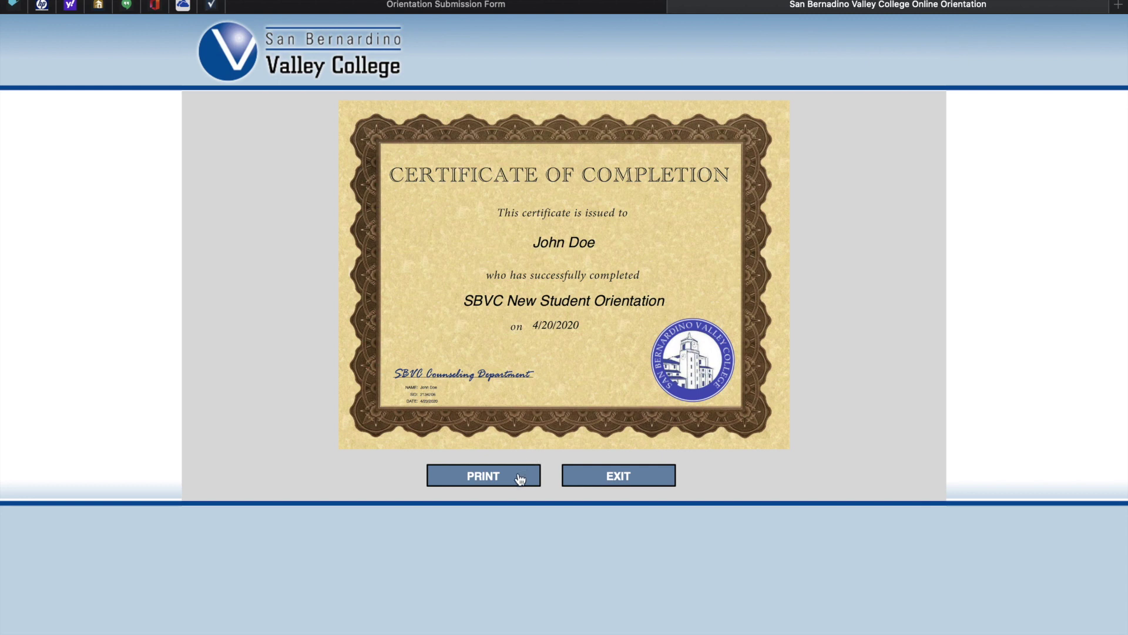
Exit the certificate and scroll through the Next Steps congratulations page
click(616, 480)
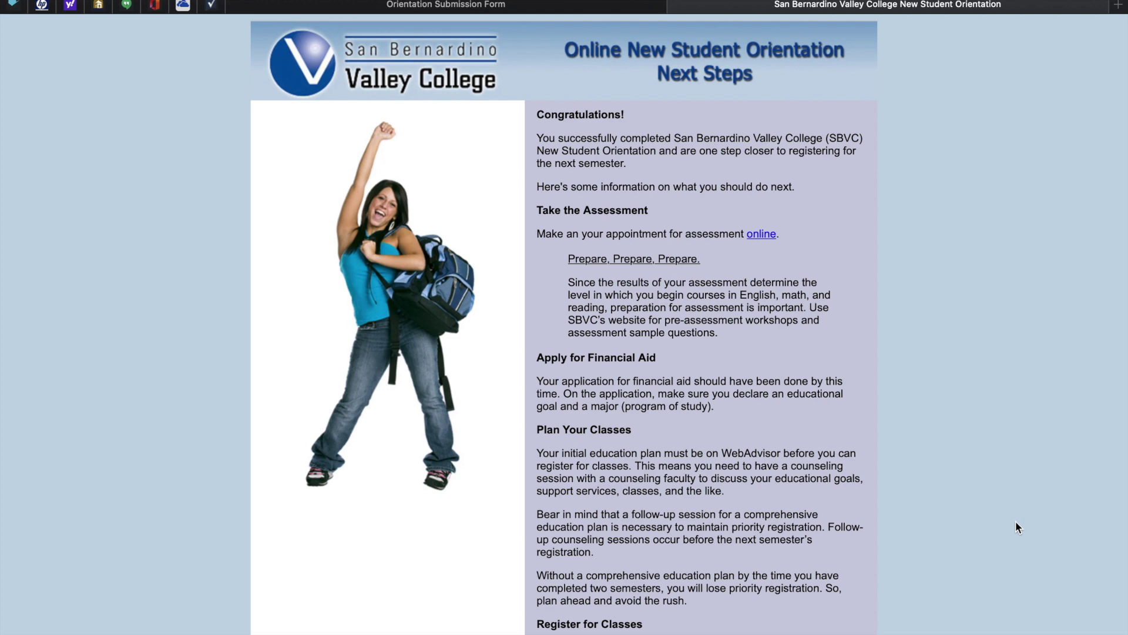
scroll(1019, 527, down, 5)
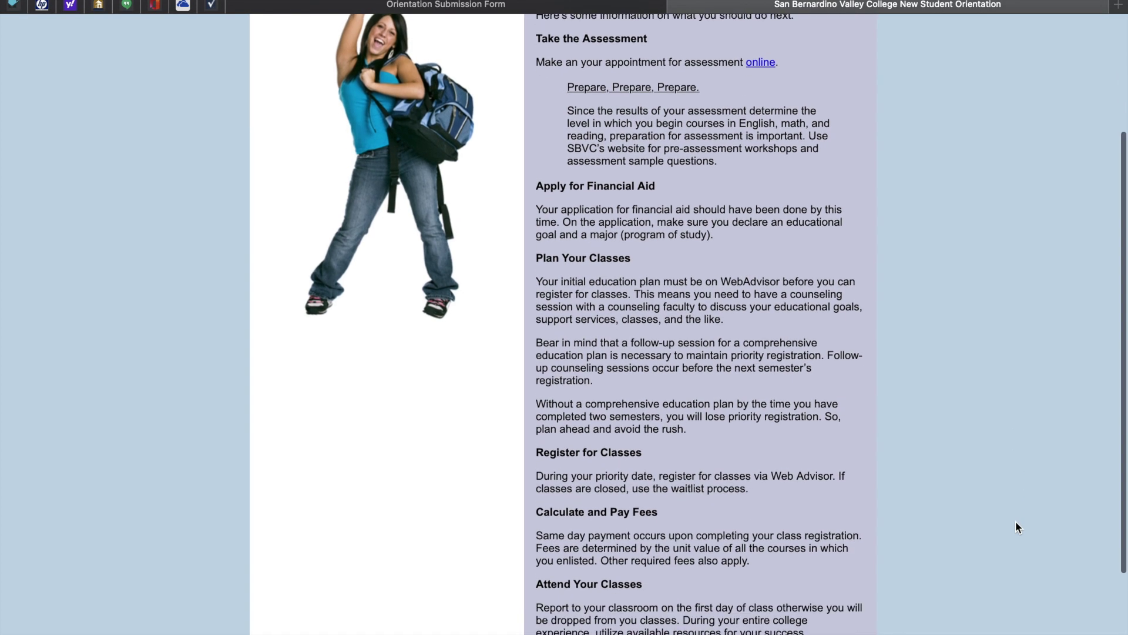
scroll(1018, 527, down, 2)
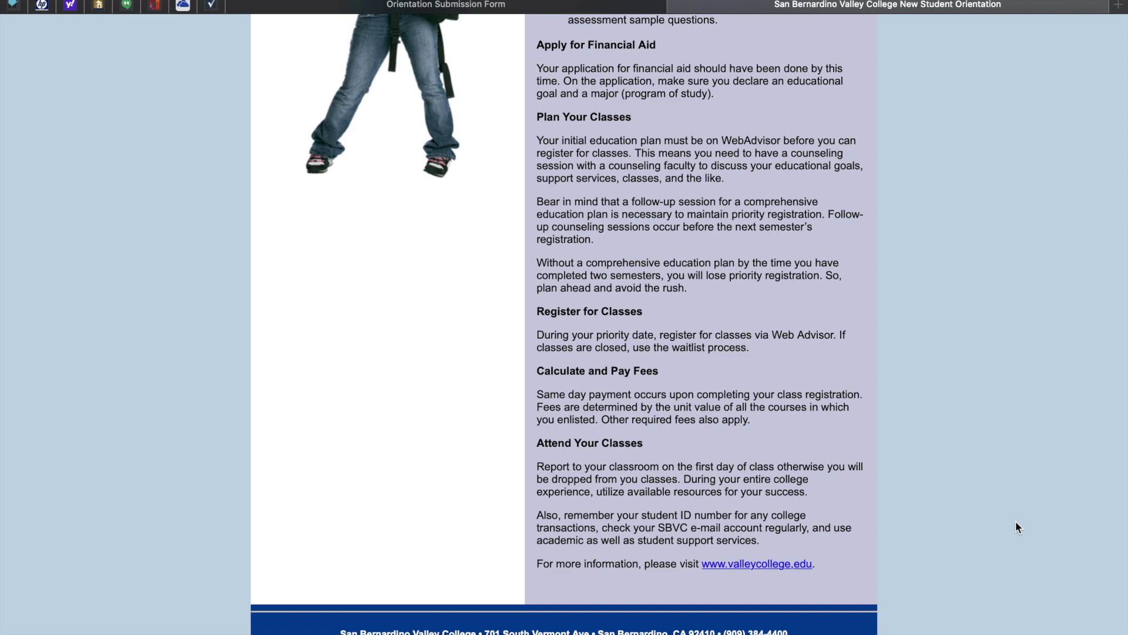